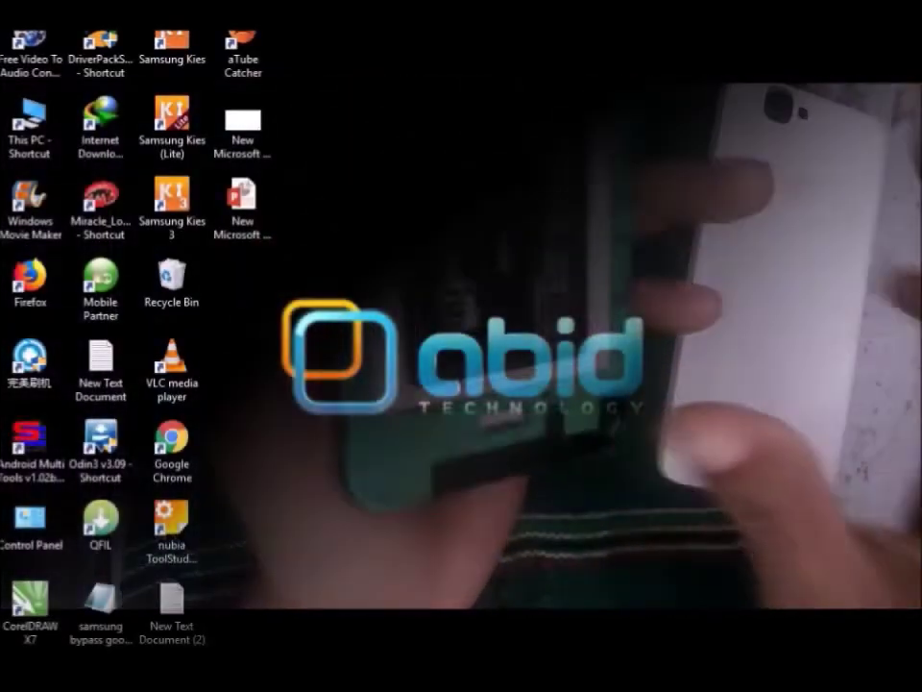
Step: Open the flash tools folder on Local Disk (D:) from This PC
double_click(29, 125)
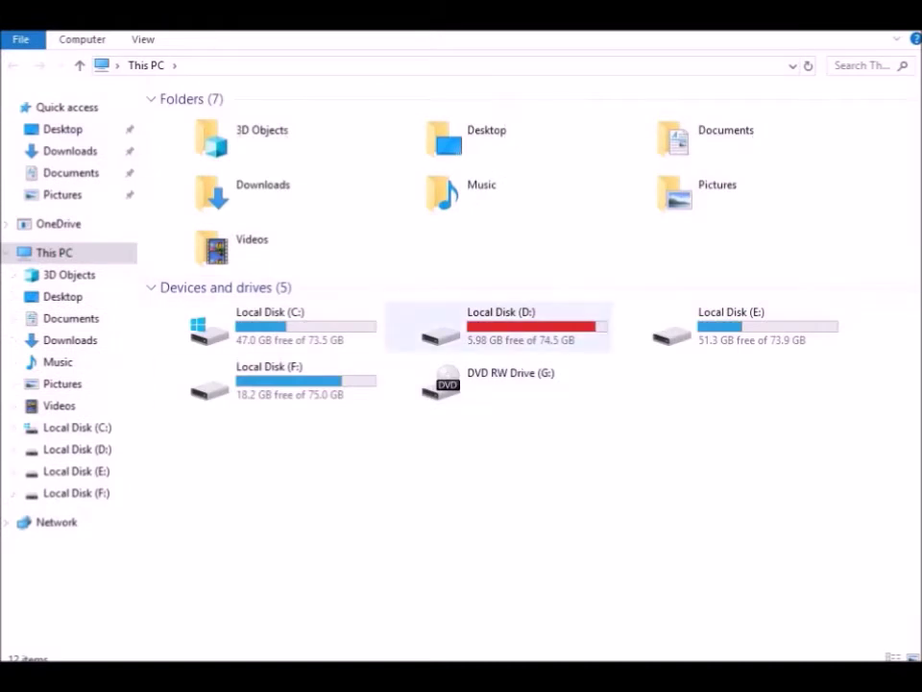
double_click(500, 325)
click(194, 273)
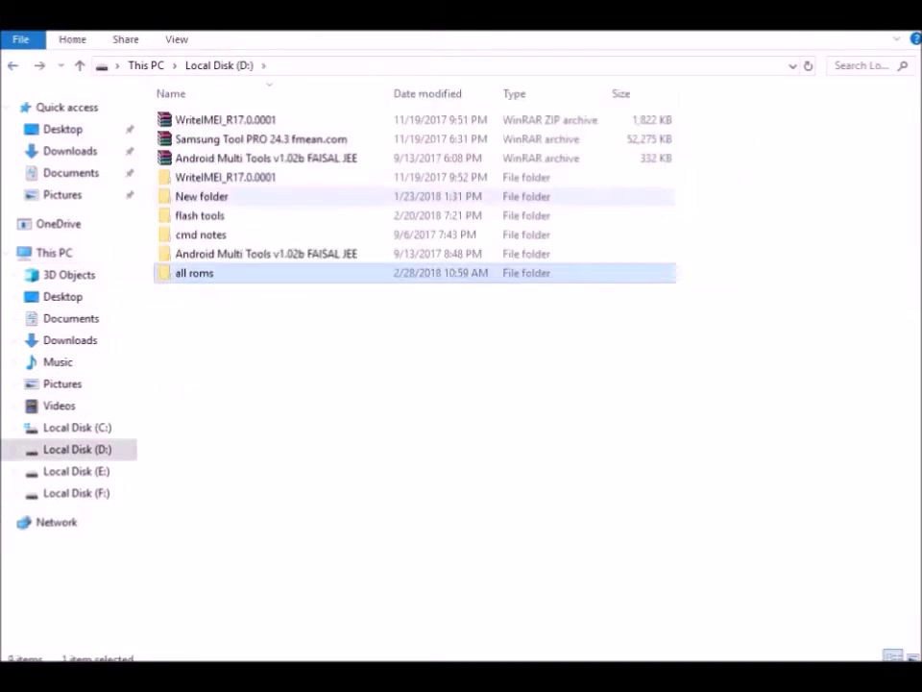
double_click(200, 216)
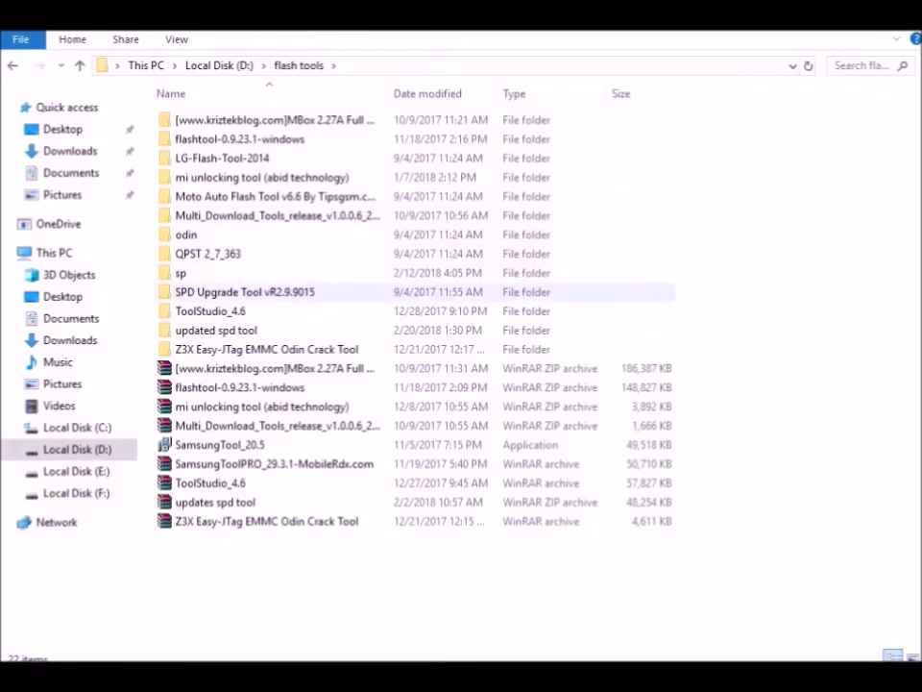
Step: Launch flash_tool from the inner SP_Flash_Tool_v5.1720_Win folder inside the sp folder
mouse_move(197, 273)
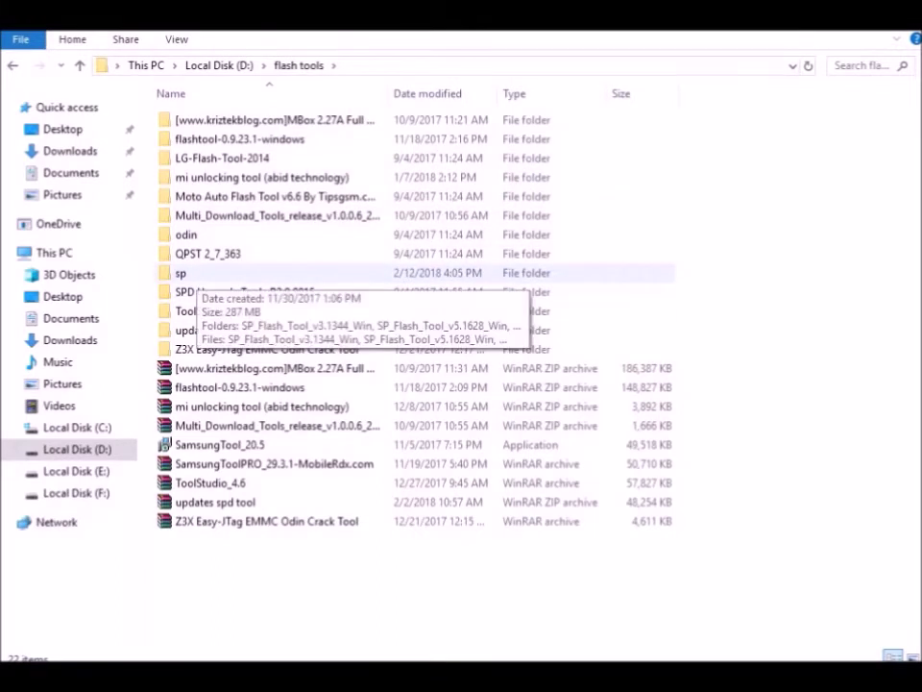
double_click(197, 273)
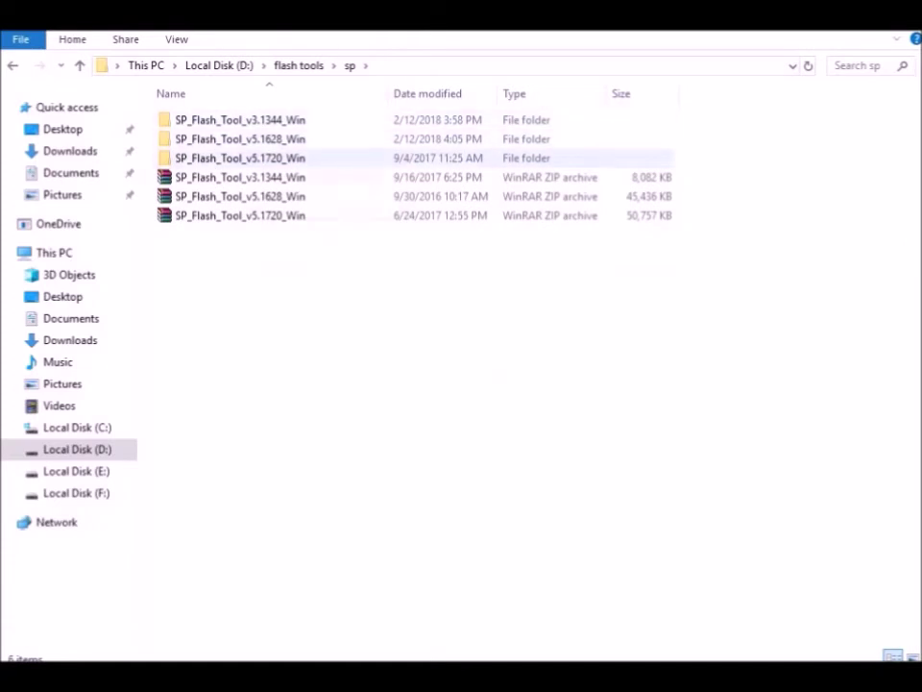
double_click(241, 158)
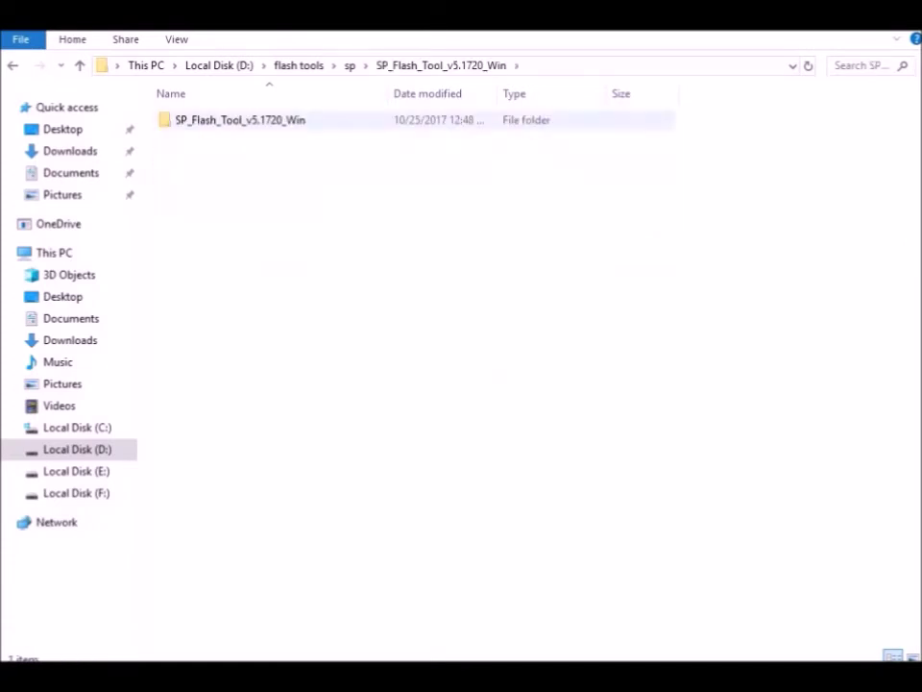
double_click(164, 120)
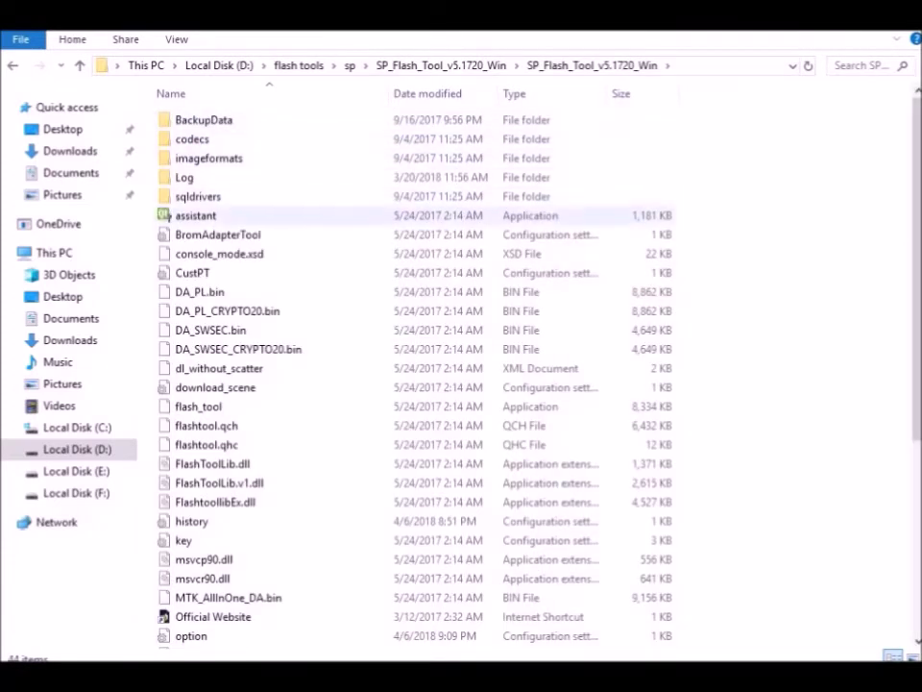
click(197, 406)
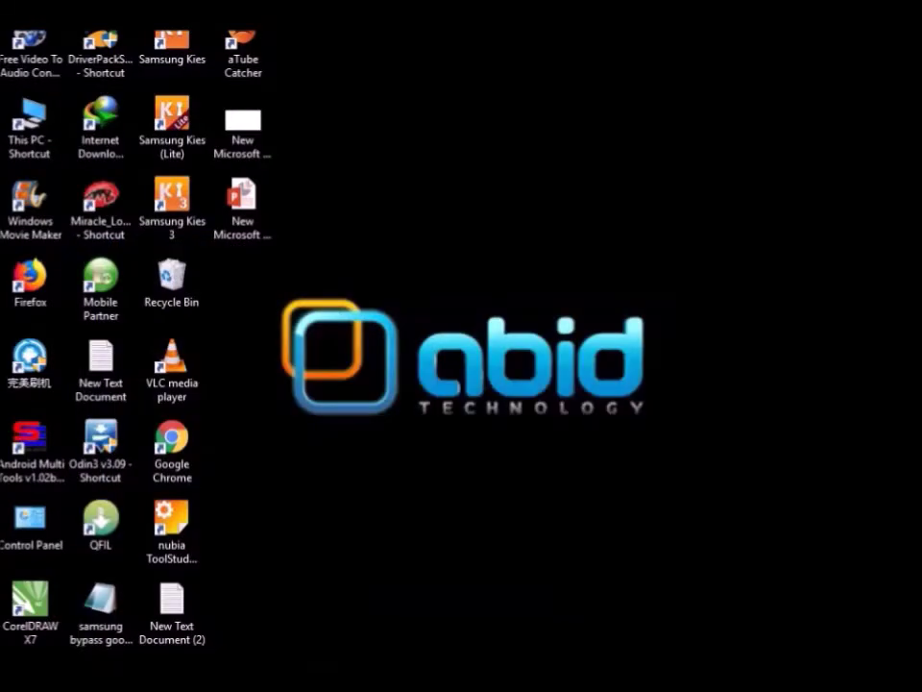
right_click(650, 97)
click(701, 152)
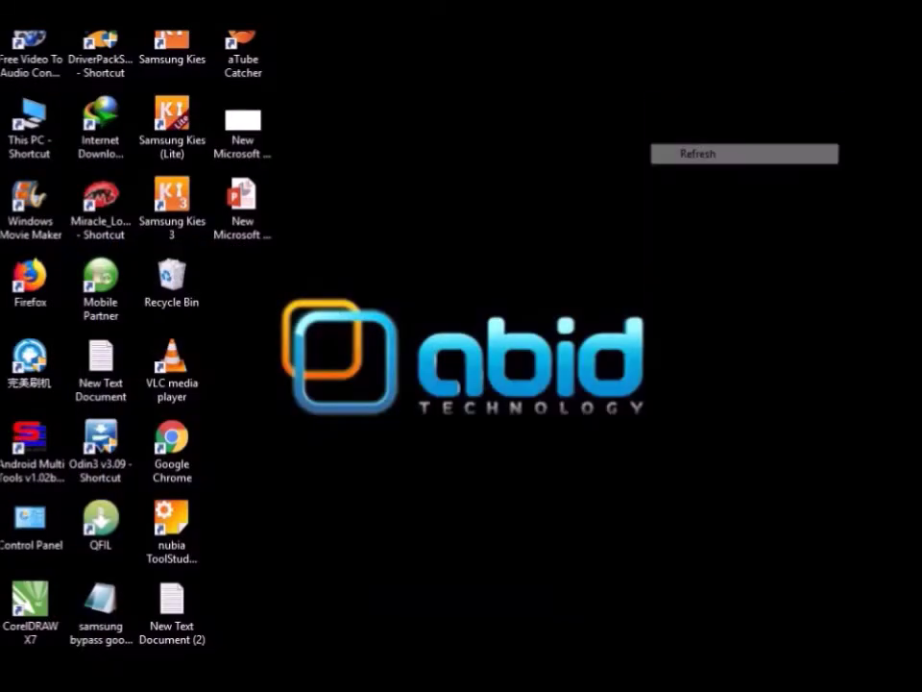
right_click(627, 122)
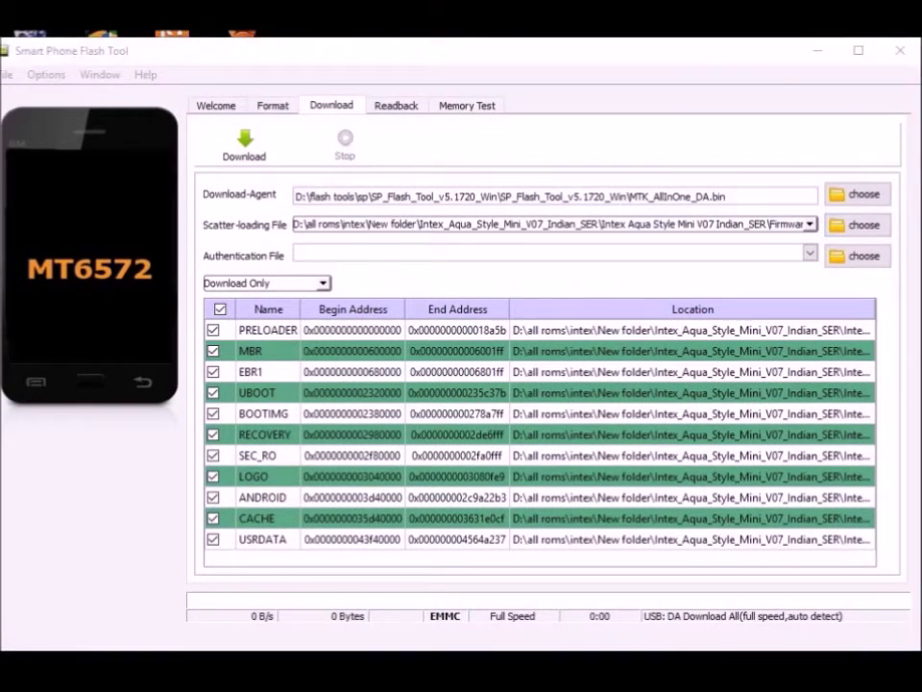
Step: Start choosing a new scatter-loading file and browse up from the Intex firmware folder to the all roms folder
click(857, 223)
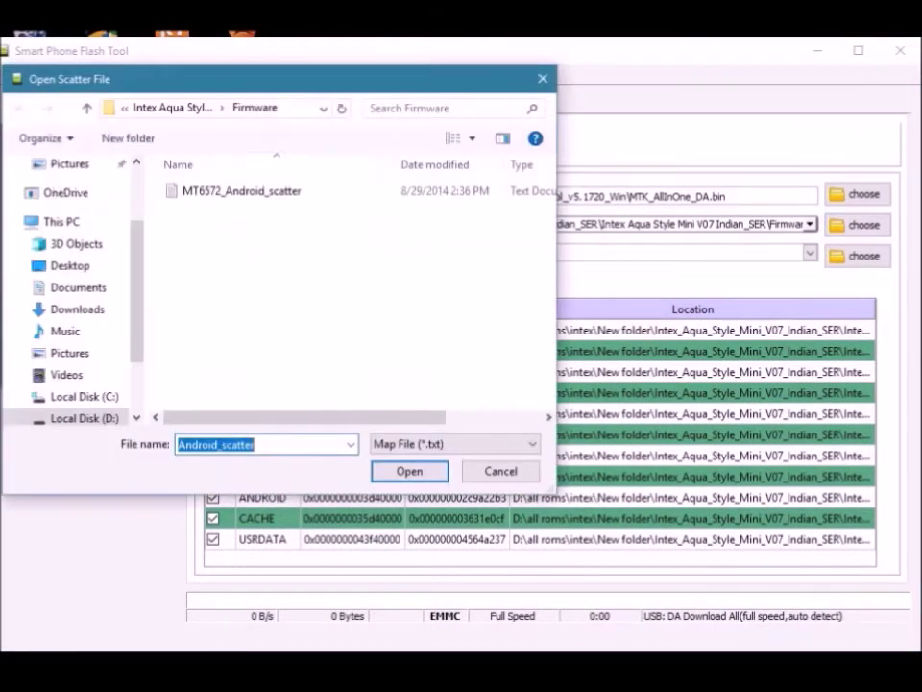
key(alt+Up)
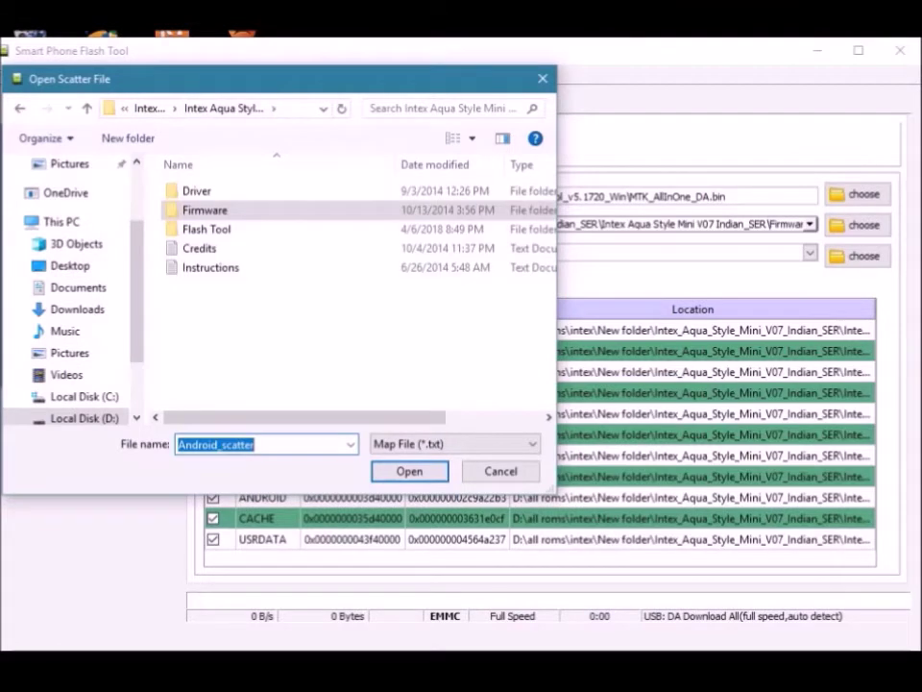
key(alt+Up)
key(alt+Up)
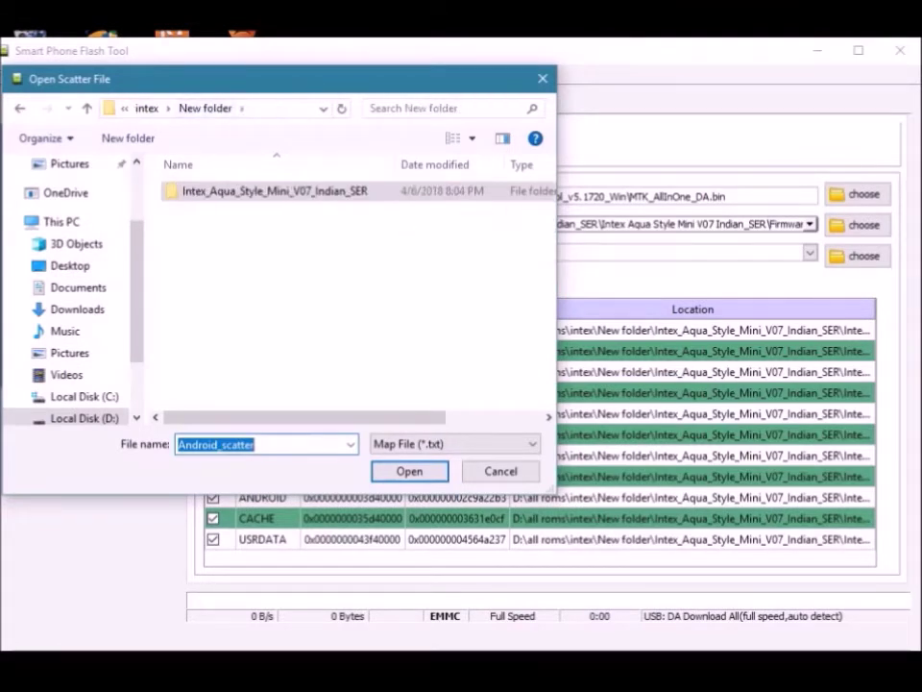
key(alt+Up)
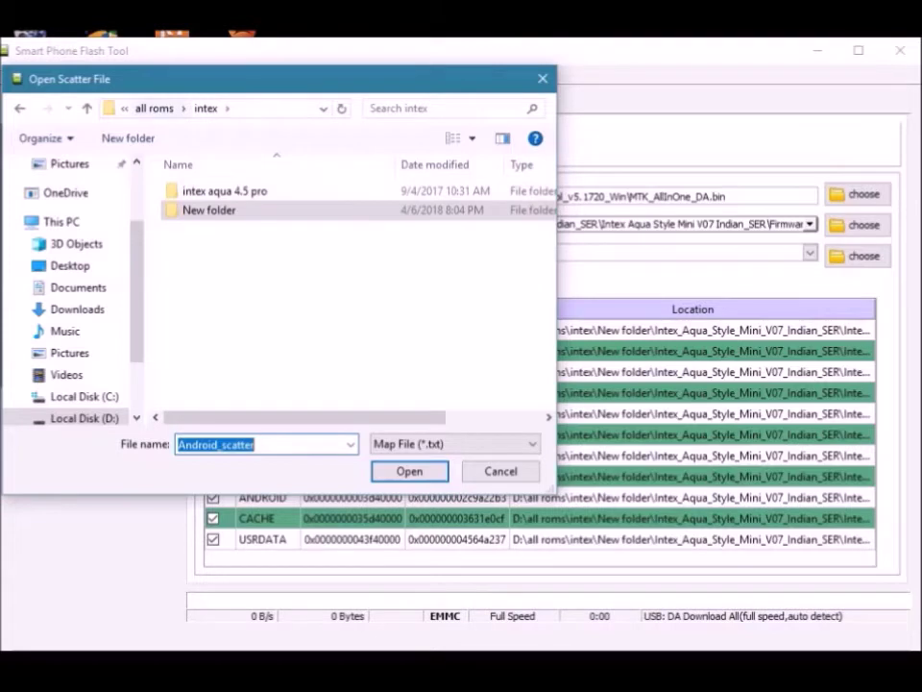
key(alt+Up)
scroll(289, 289, down, 1)
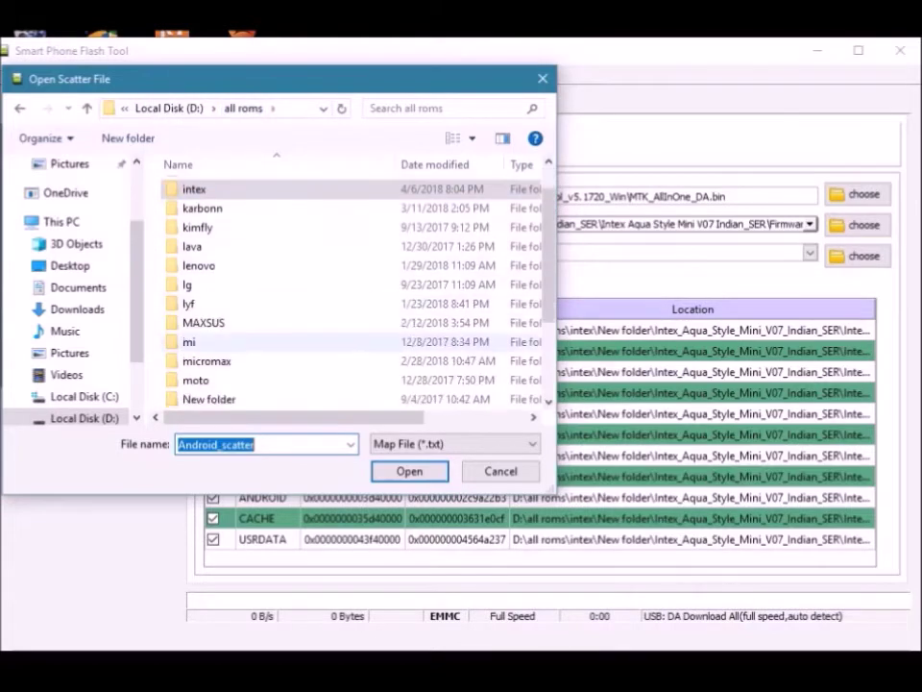
Step: Load MT6582_Android_scatter from the innermost S5501BP firmware folder under micromax, a120 as the scatter-loading file
double_click(206, 360)
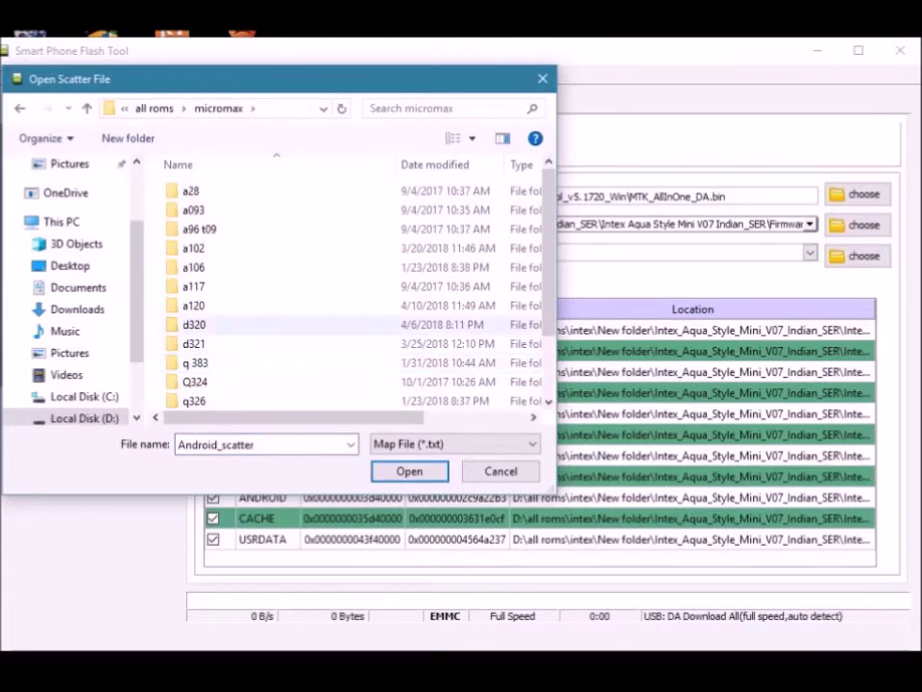
double_click(197, 306)
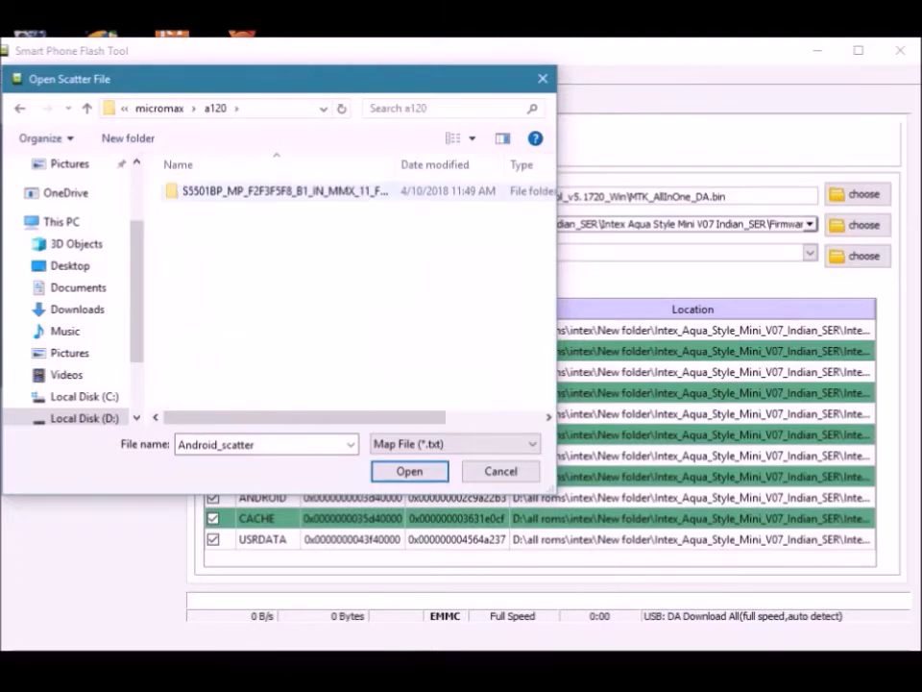
key(Return)
key(Return)
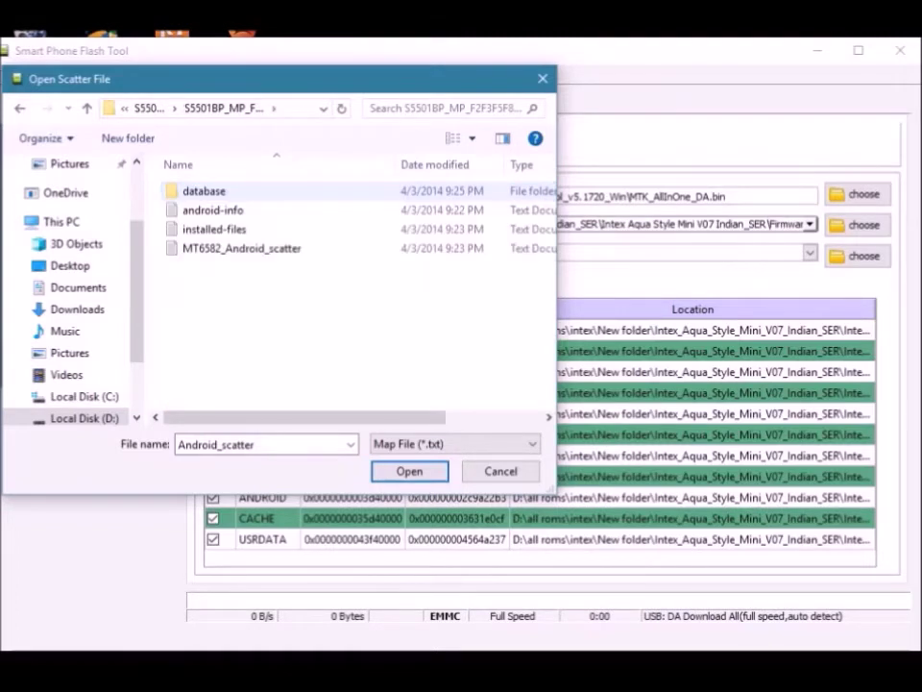
click(240, 248)
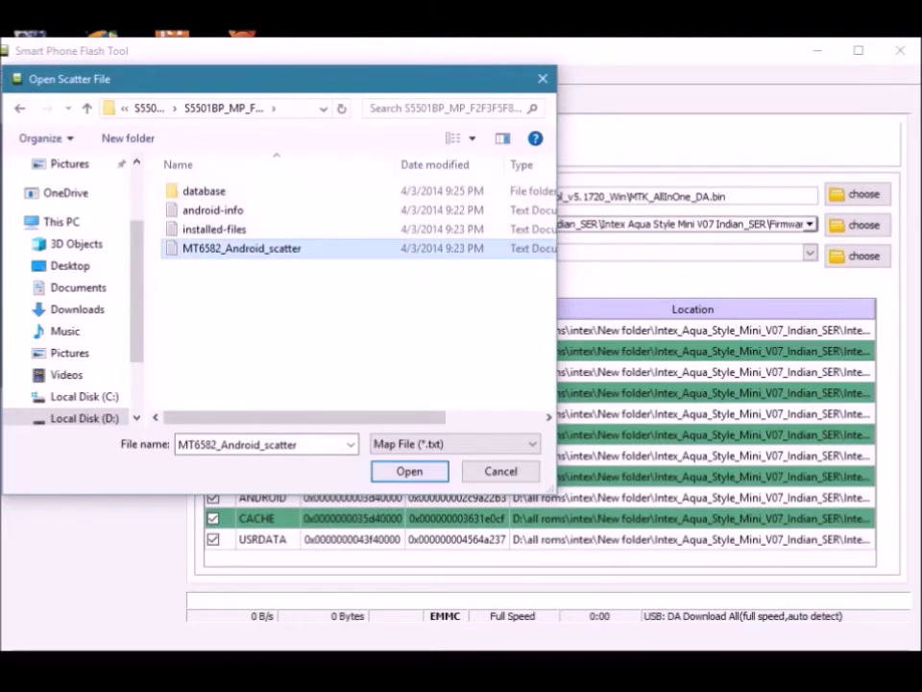
key(Return)
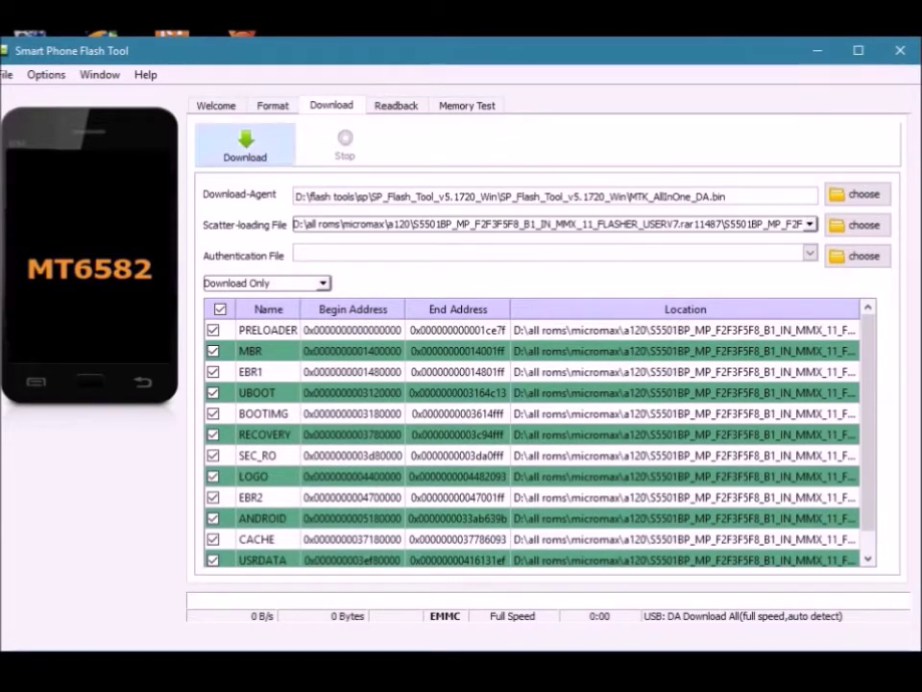
Step: Try to flash the selected firmware to the phone in Download Only mode
click(245, 144)
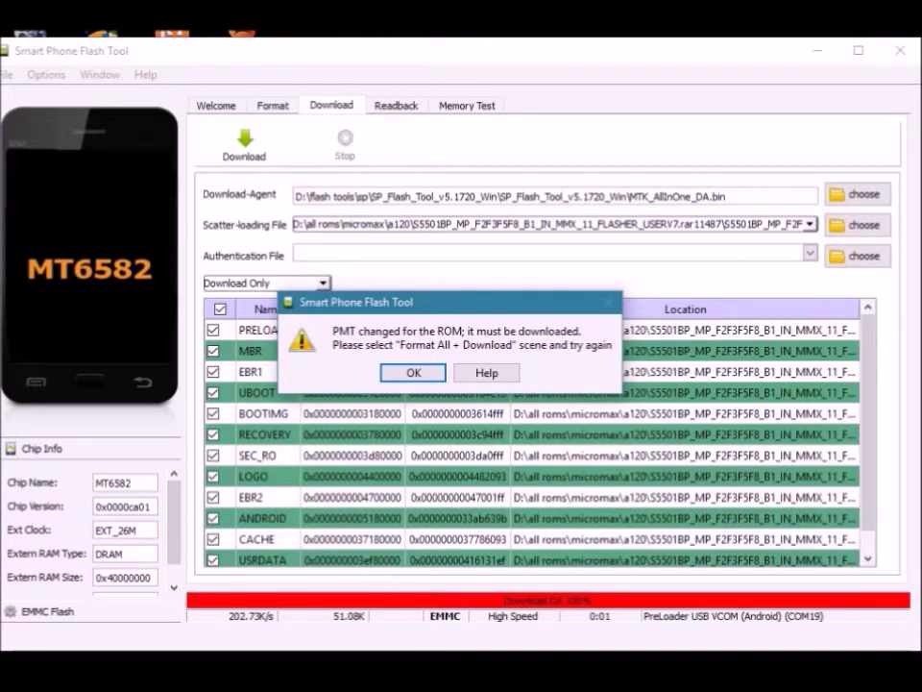
key(Return)
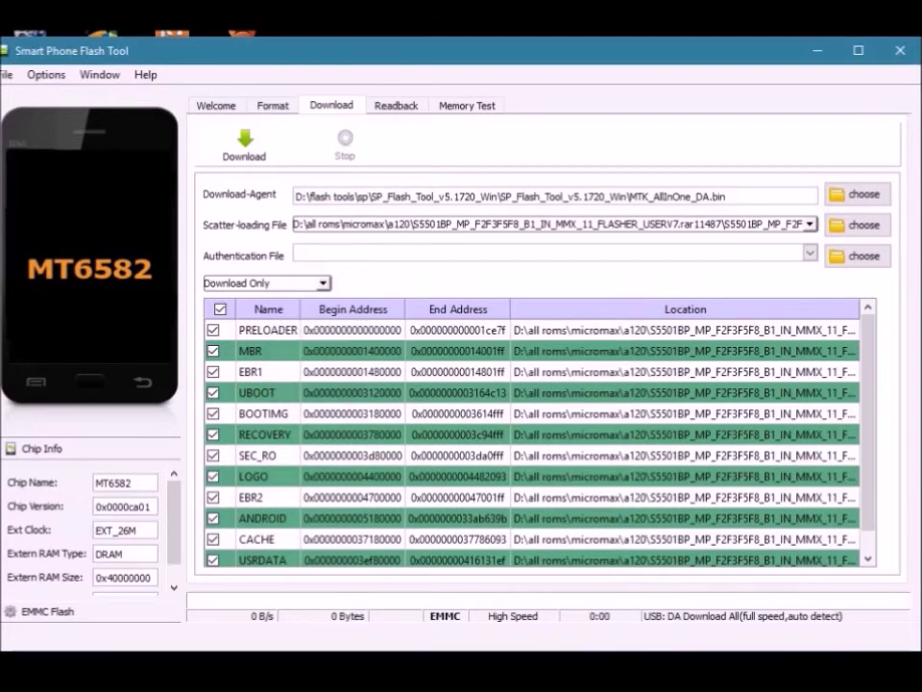
Step: Set the download mode to Format All + Download and start flashing the firmware to the phone
click(266, 283)
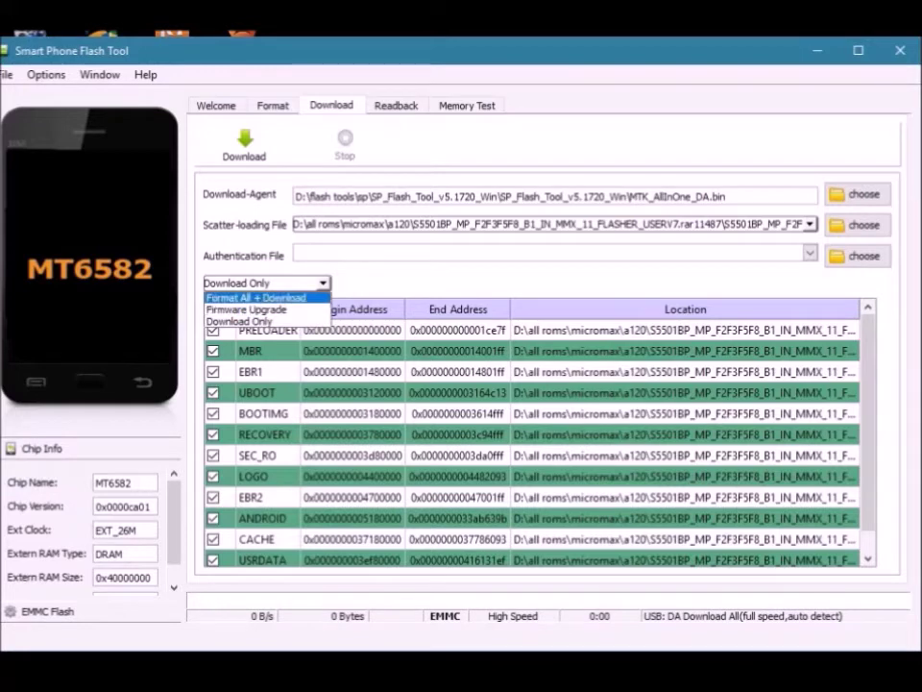
key(Return)
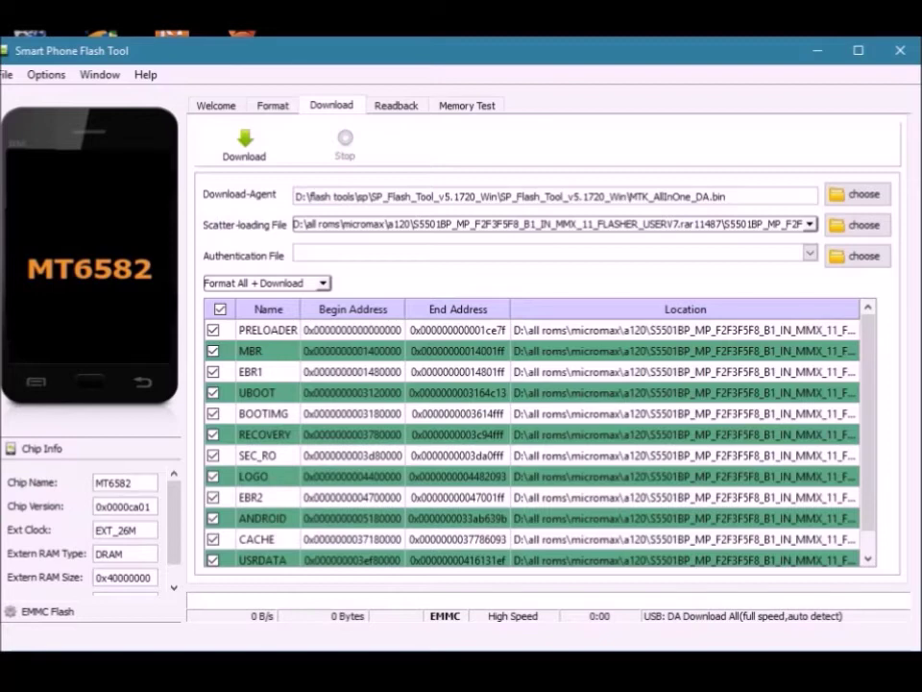
key(ctrl+d)
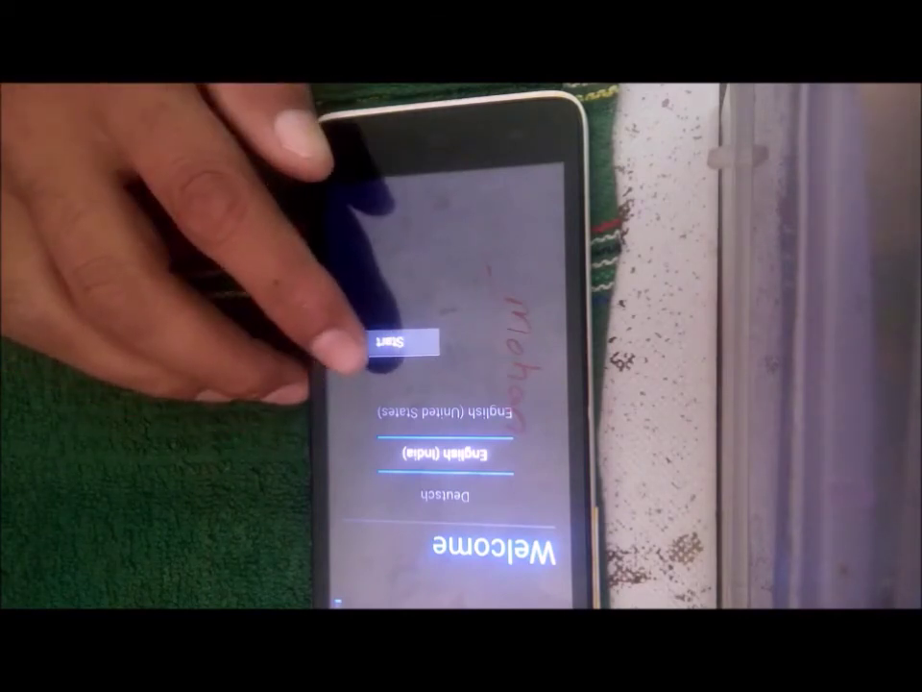
click(389, 343)
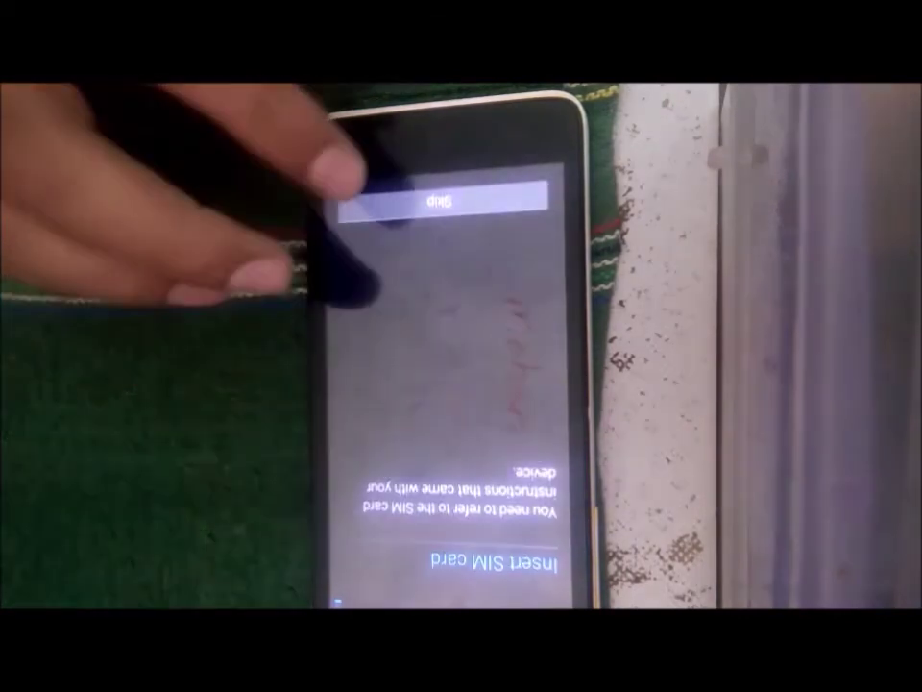
click(356, 202)
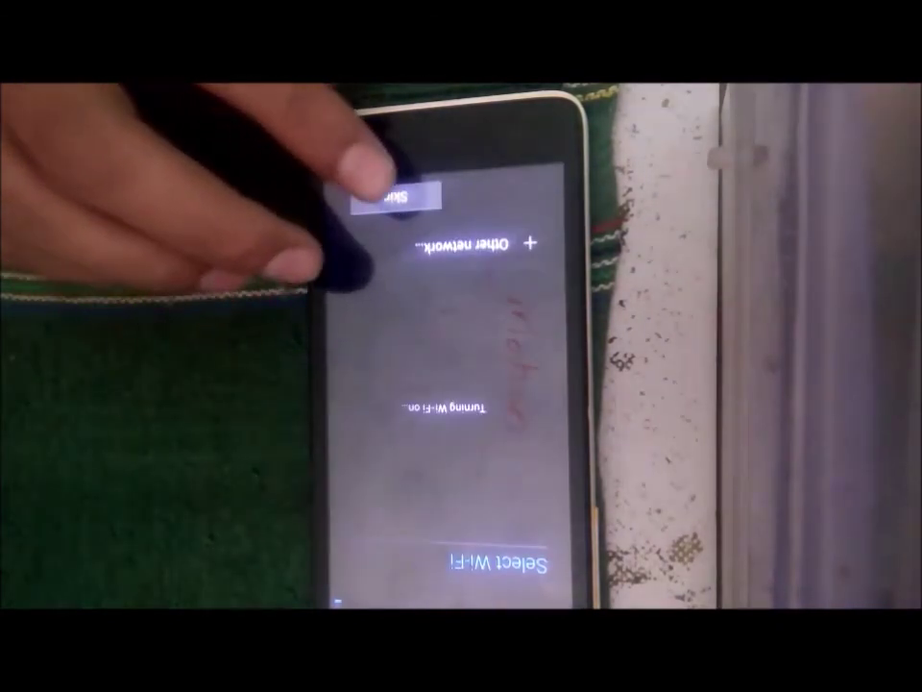
click(394, 196)
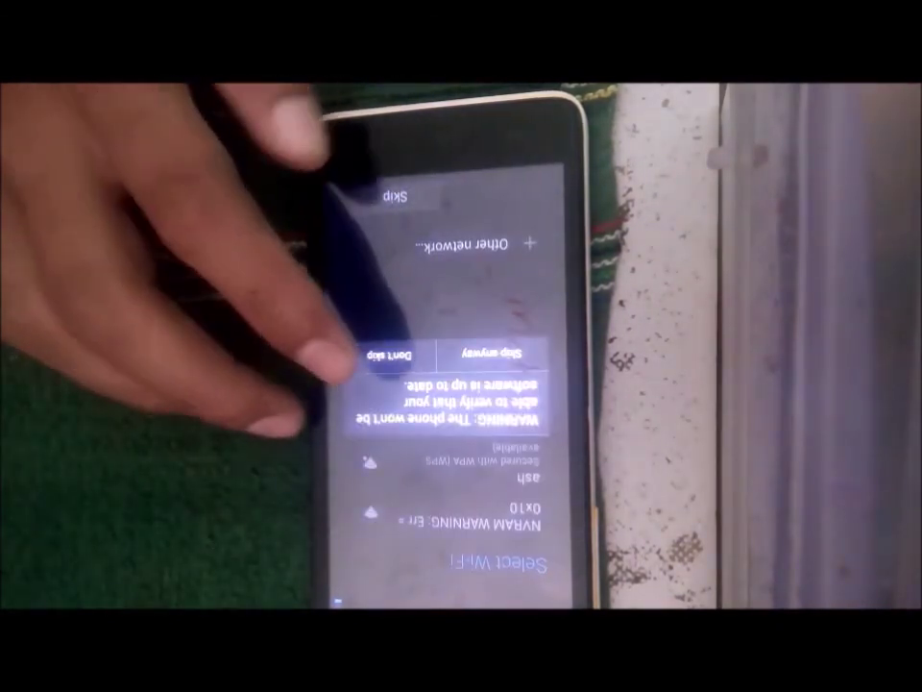
click(485, 352)
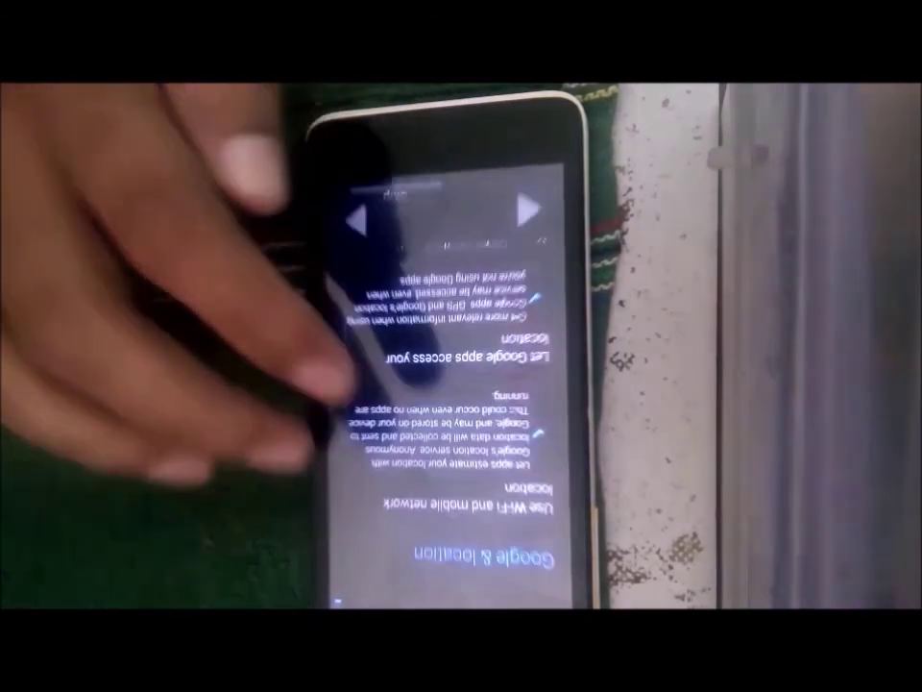